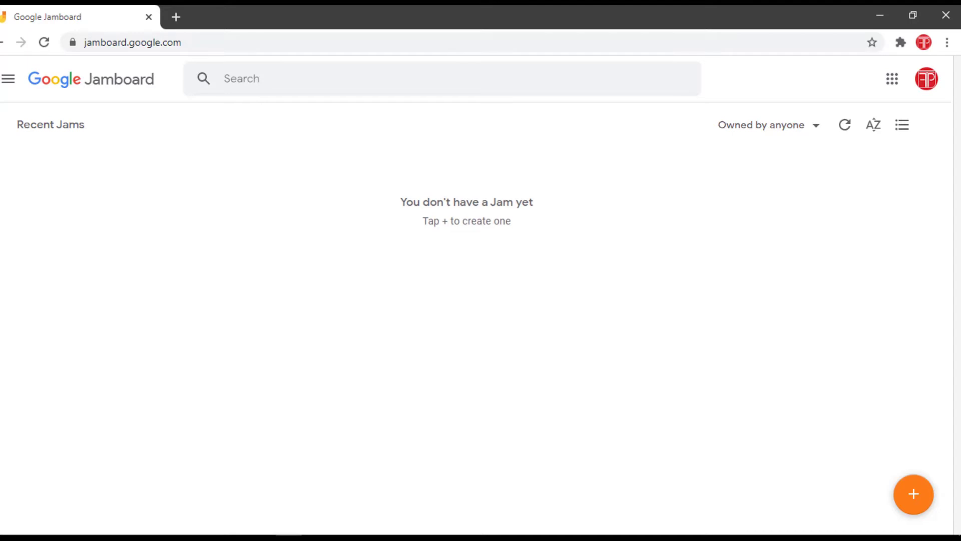
# Step: Examine the ownership filter options for the list of recent jams
pyautogui.moveTo(694, 107); pyautogui.dragTo(826, 159)
pyautogui.press('Escape')
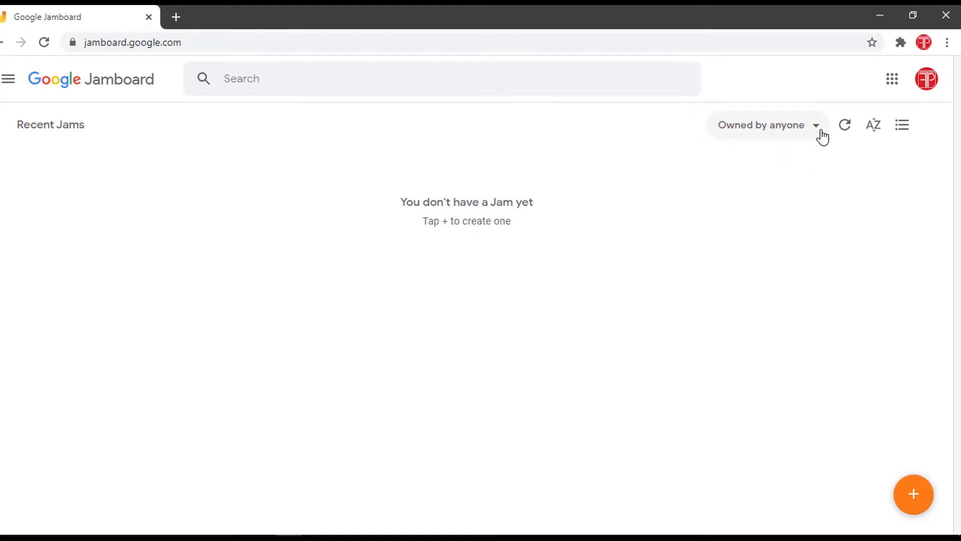
pyautogui.click(822, 136)
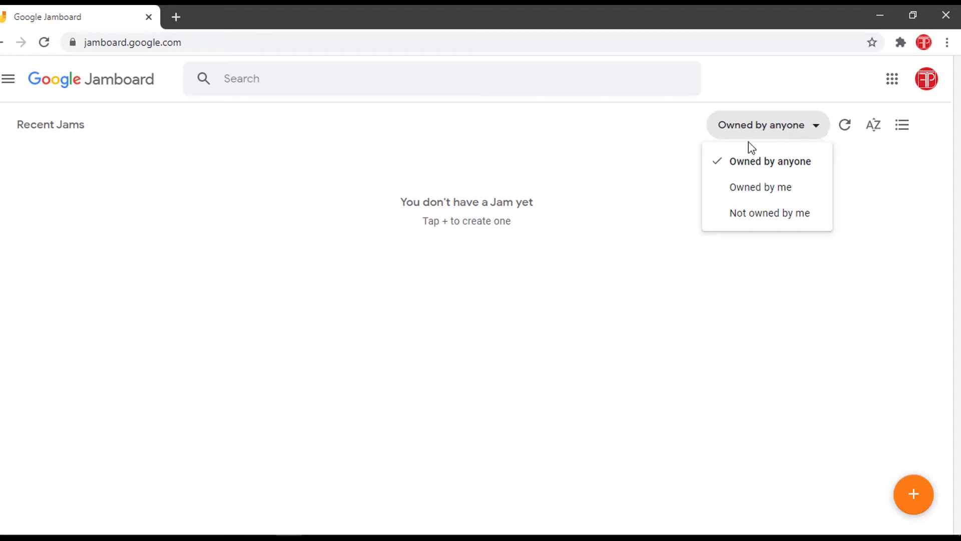
pyautogui.moveTo(703, 147); pyautogui.dragTo(827, 174)
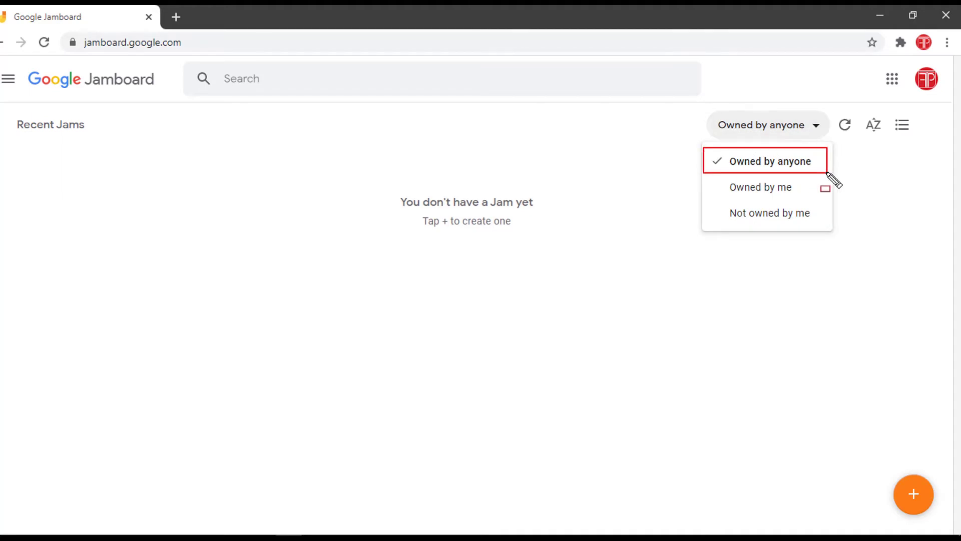
pyautogui.press('Escape')
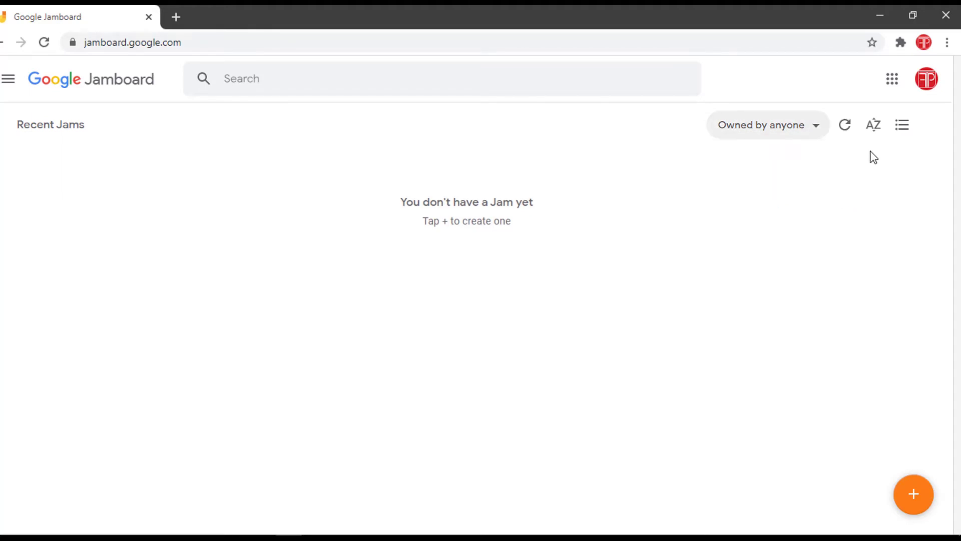
# Step: Create a new jam
pyautogui.moveTo(872, 459); pyautogui.dragTo(946, 525)
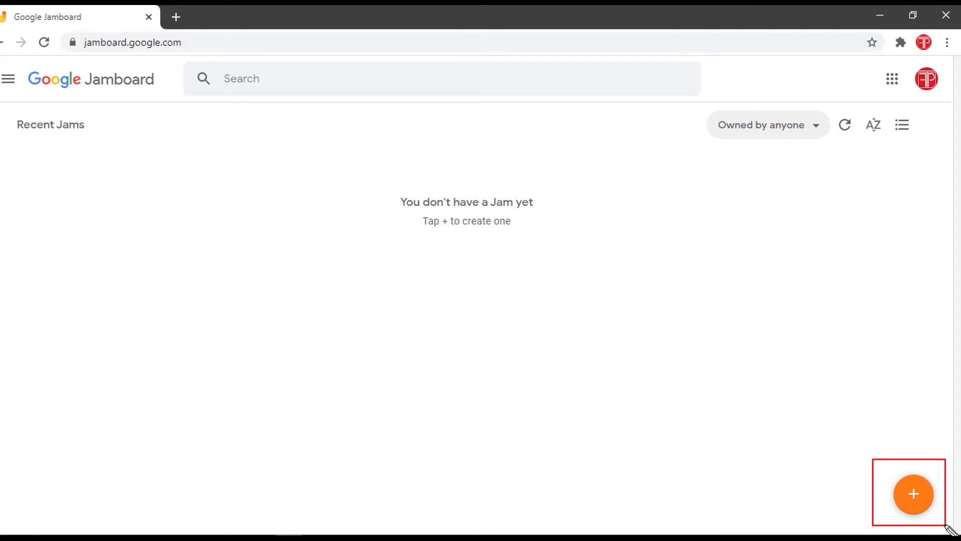
pyautogui.press('Escape')
pyautogui.click(913, 497)
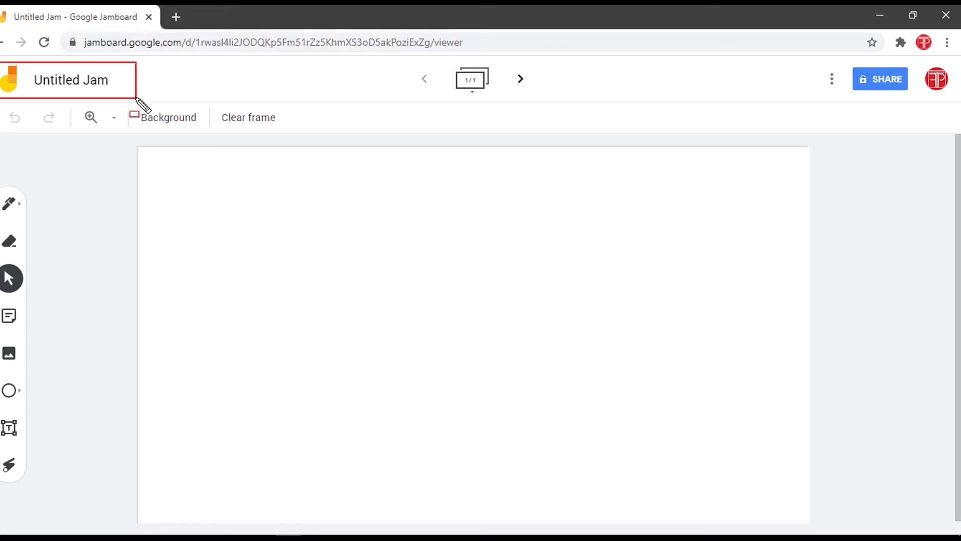
# Step: Rename the untitled jam to Class 10 and set its frame background to solid black
pyautogui.click(93, 83)
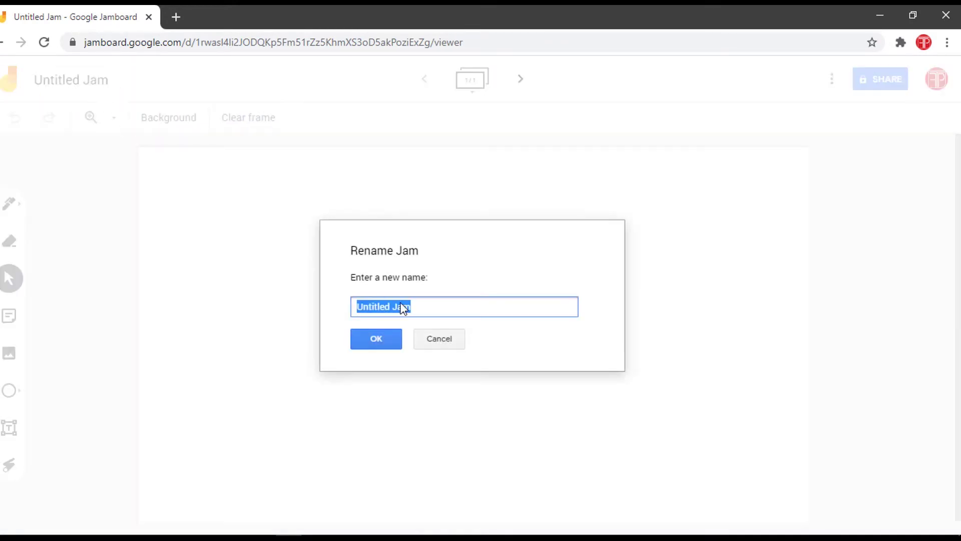
pyautogui.press('BackSpace')
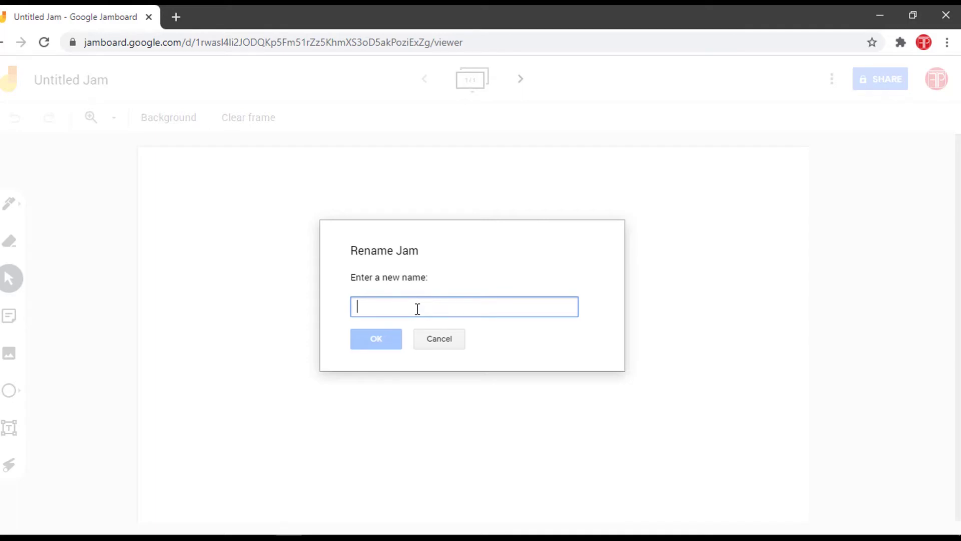
pyautogui.write('Class 10')
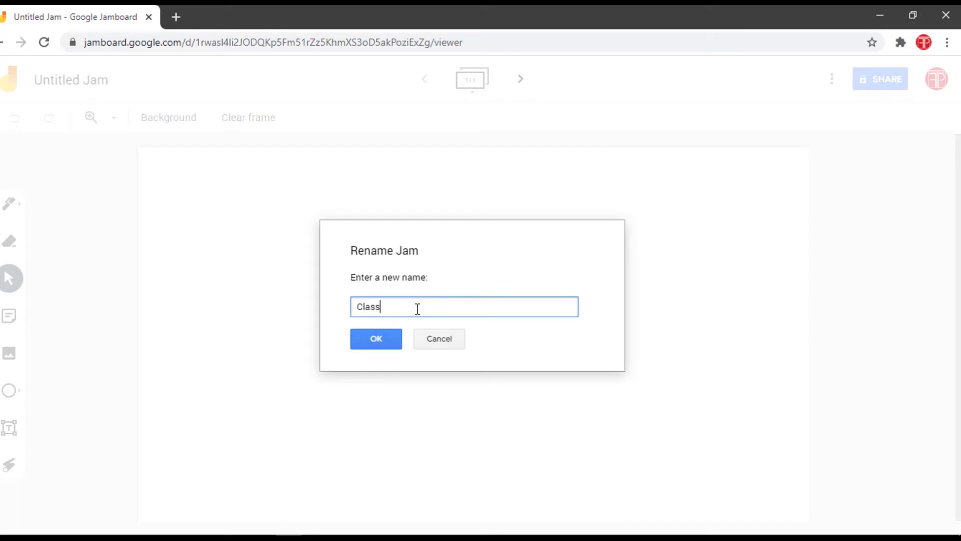
pyautogui.click(379, 337)
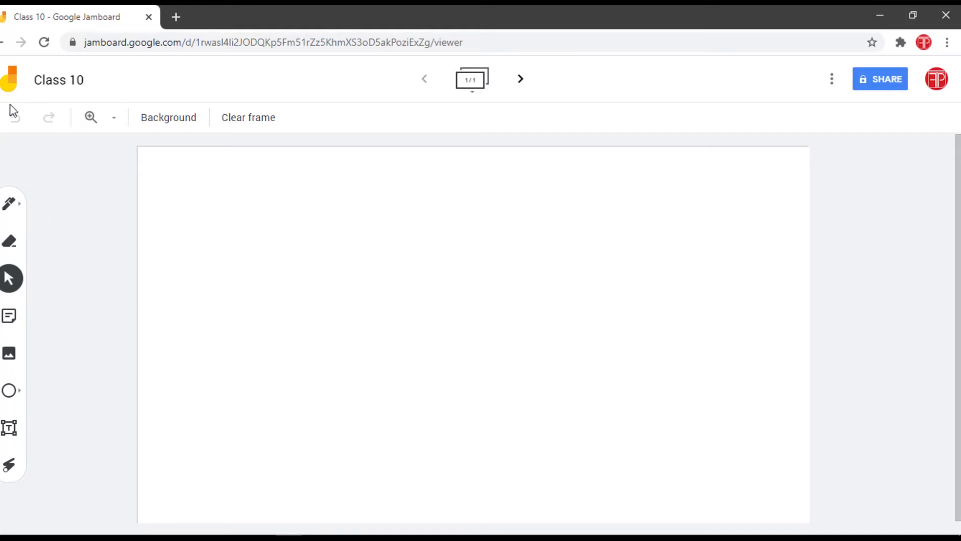
pyautogui.click(159, 120)
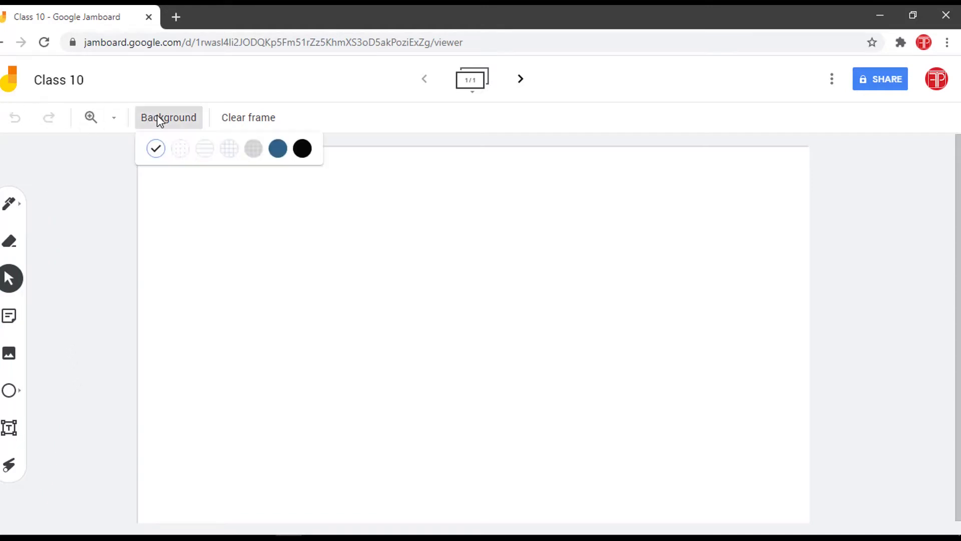
pyautogui.click(304, 157)
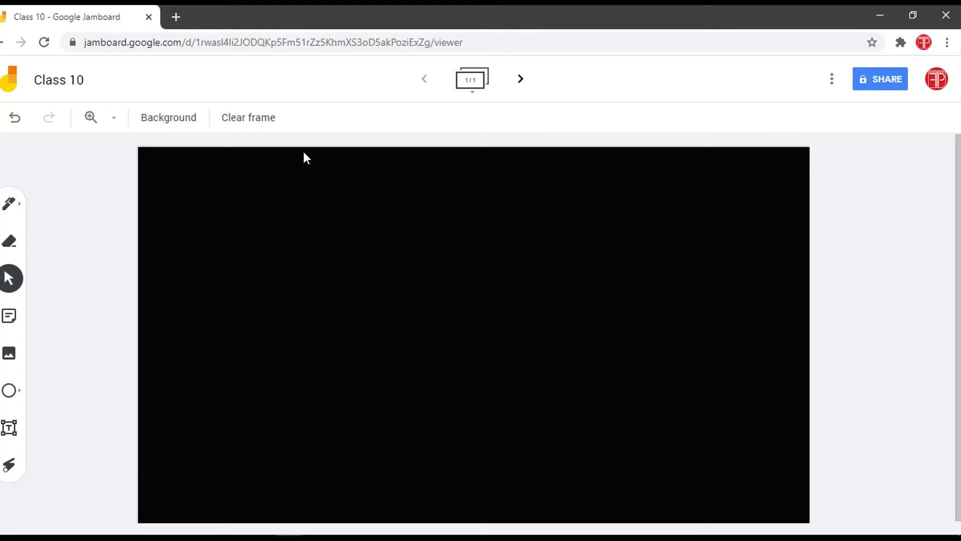
# Step: Copy the link of the Class 10 jam from its sharing settings and close them
pyautogui.moveTo(832, 58); pyautogui.dragTo(926, 113)
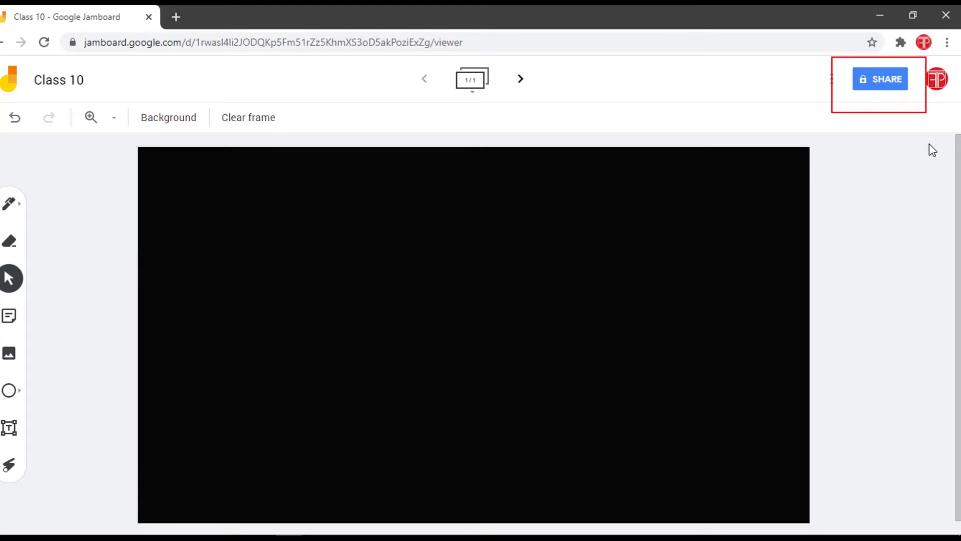
pyautogui.click(888, 80)
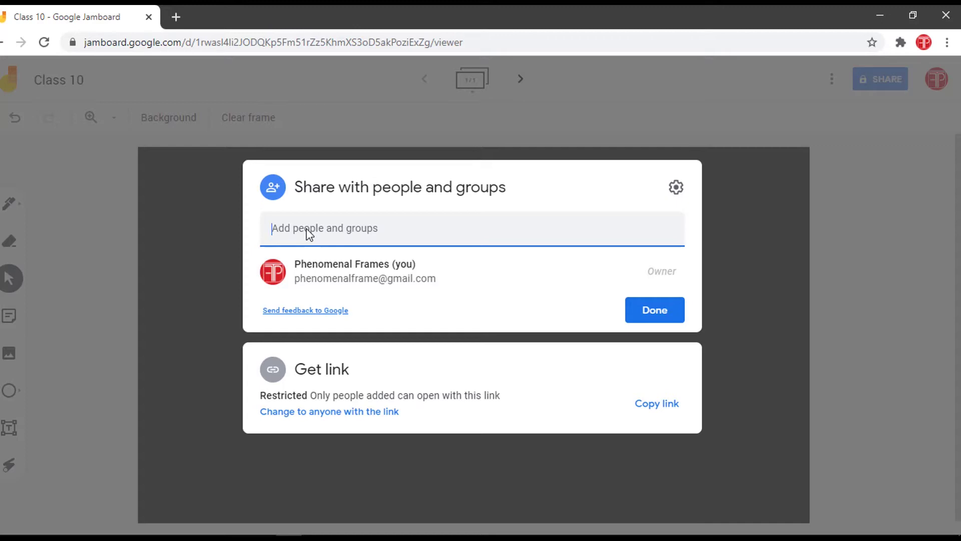
pyautogui.moveTo(254, 209)
pyautogui.mouseDown()
pyautogui.moveTo(548, 243)
pyautogui.moveTo(672, 243)
pyautogui.mouseUp()
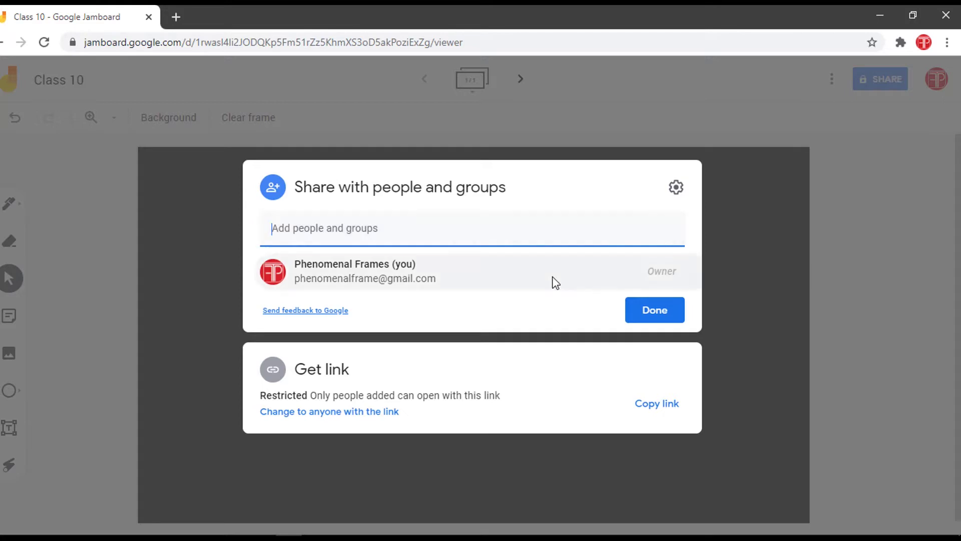
pyautogui.click(639, 407)
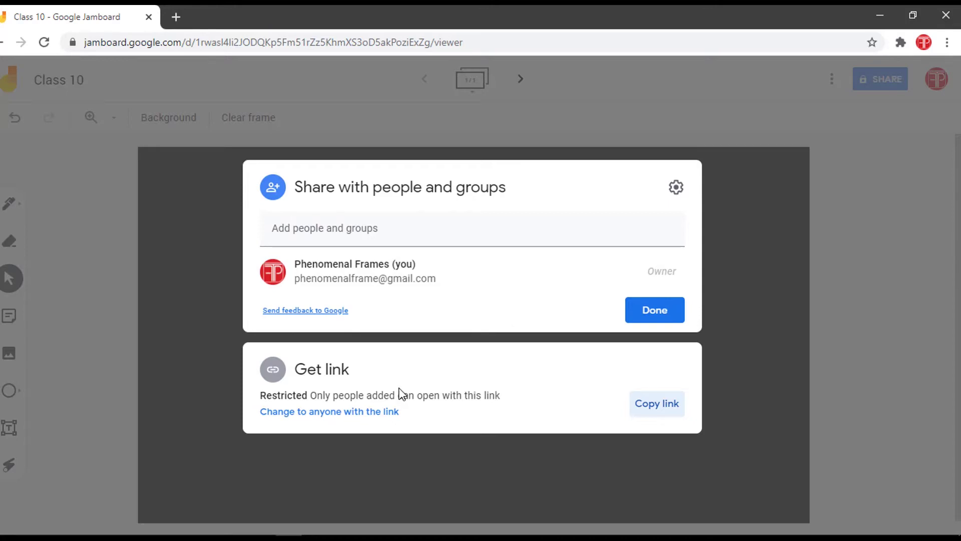
pyautogui.click(654, 311)
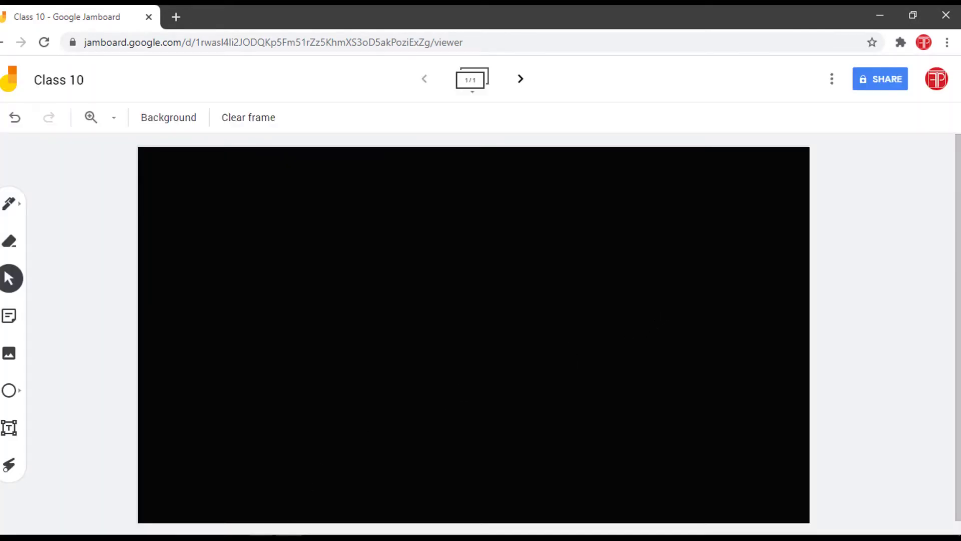
# Step: Take the browser window out of full size and arrange it beside the LetsView phone mirror, widened up to its edge
pyautogui.moveTo(783, 63); pyautogui.dragTo(784, 84)
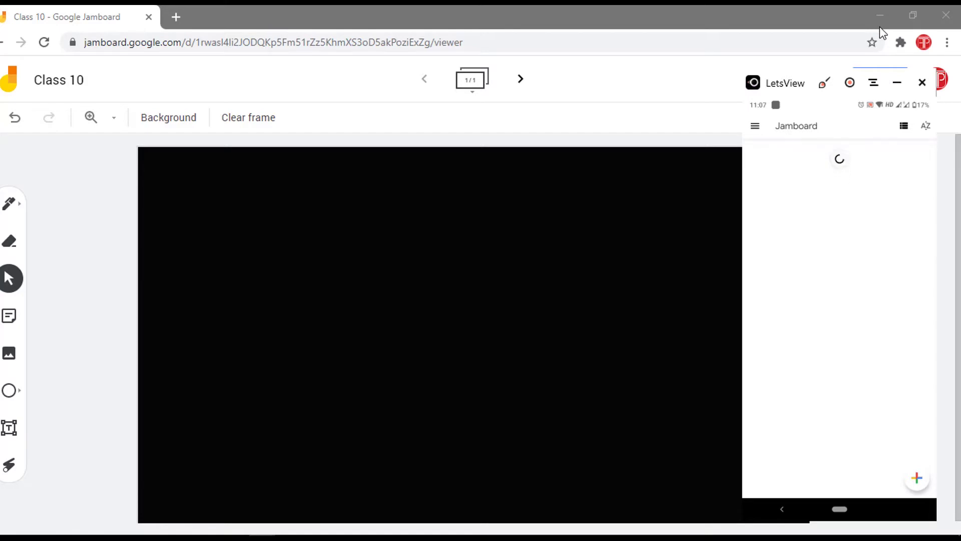
pyautogui.click(708, 5)
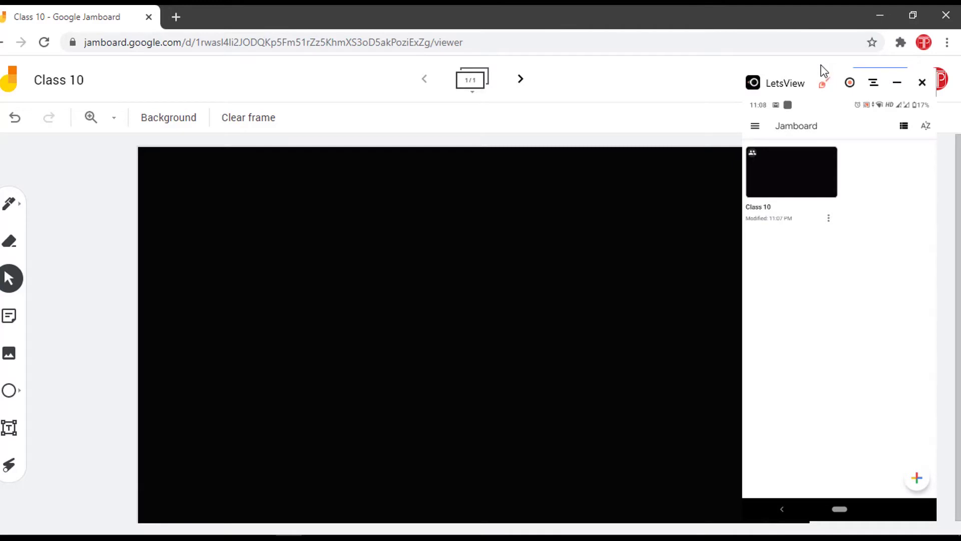
pyautogui.click(914, 14)
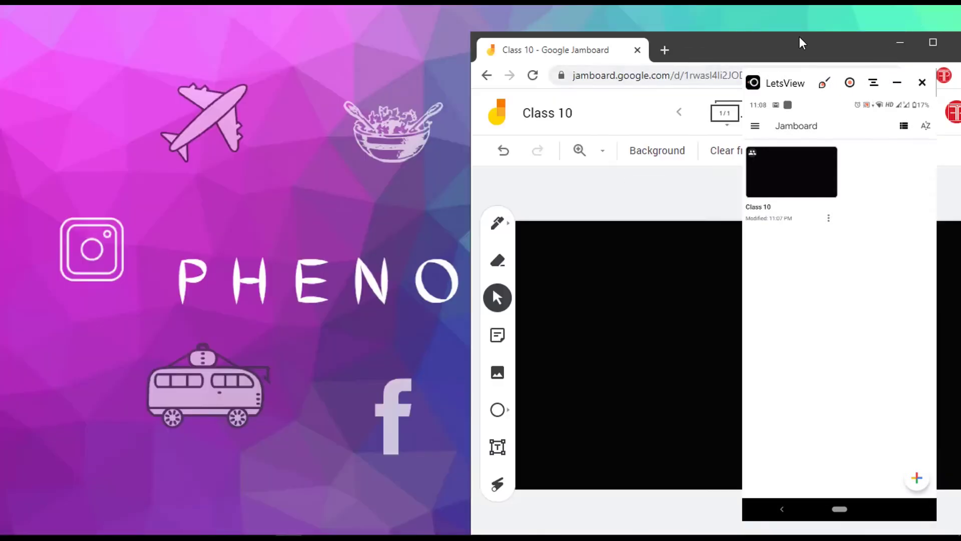
pyautogui.moveTo(469, 43); pyautogui.dragTo(330, 27)
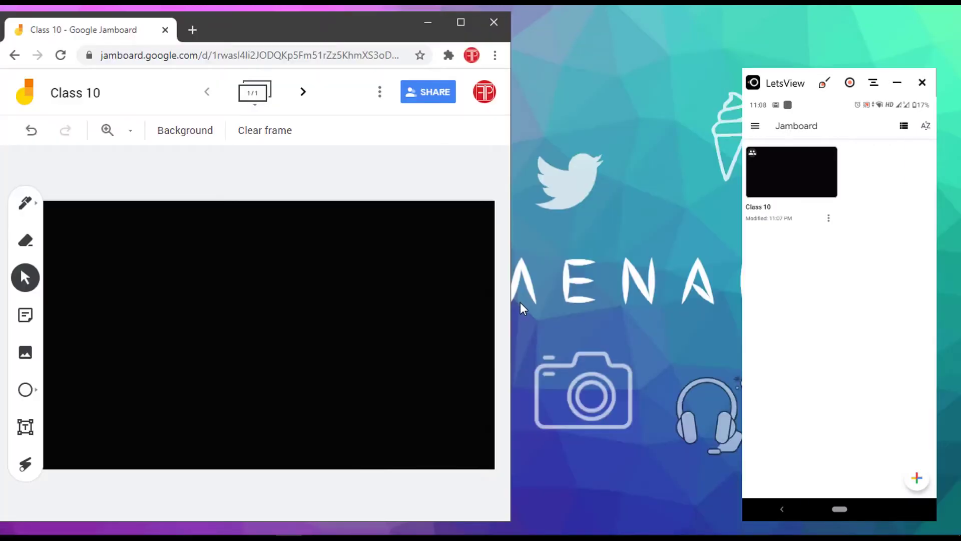
pyautogui.moveTo(513, 305); pyautogui.dragTo(746, 297)
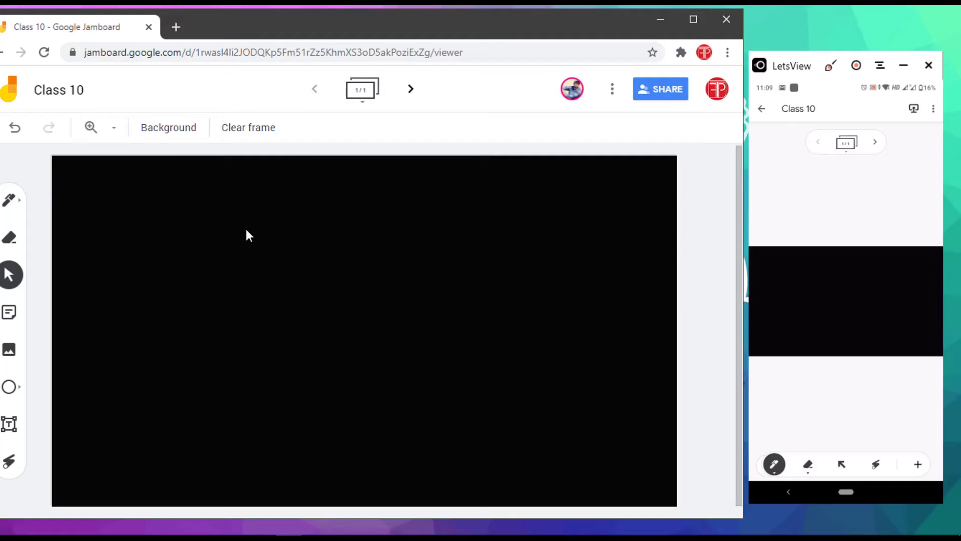
# Step: Handwrite HAI in white with the Highlighter in the upper-left area of the black frame
pyautogui.moveTo(82, 175); pyautogui.dragTo(653, 483)
pyautogui.moveTo(765, 251); pyautogui.dragTo(936, 341)
pyautogui.click(20, 201)
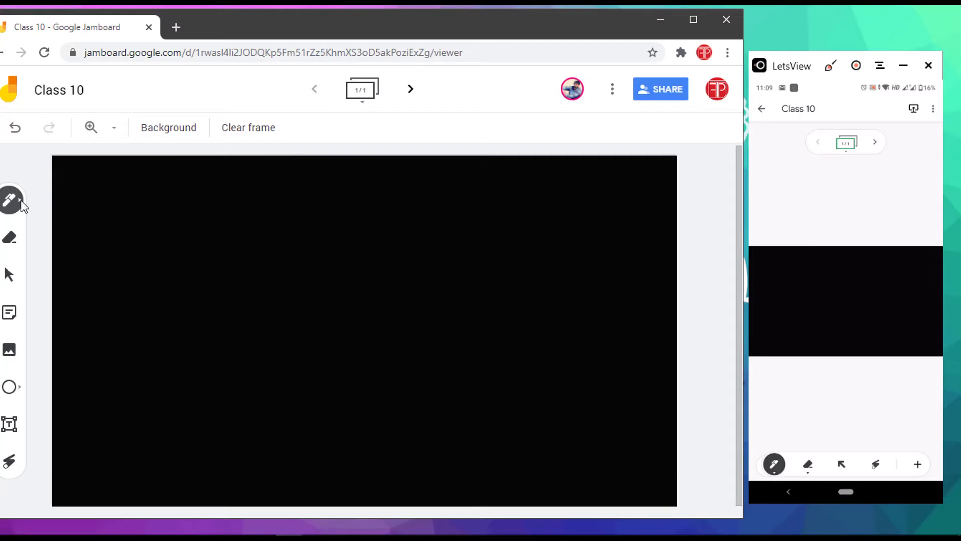
pyautogui.click(20, 200)
pyautogui.click(115, 204)
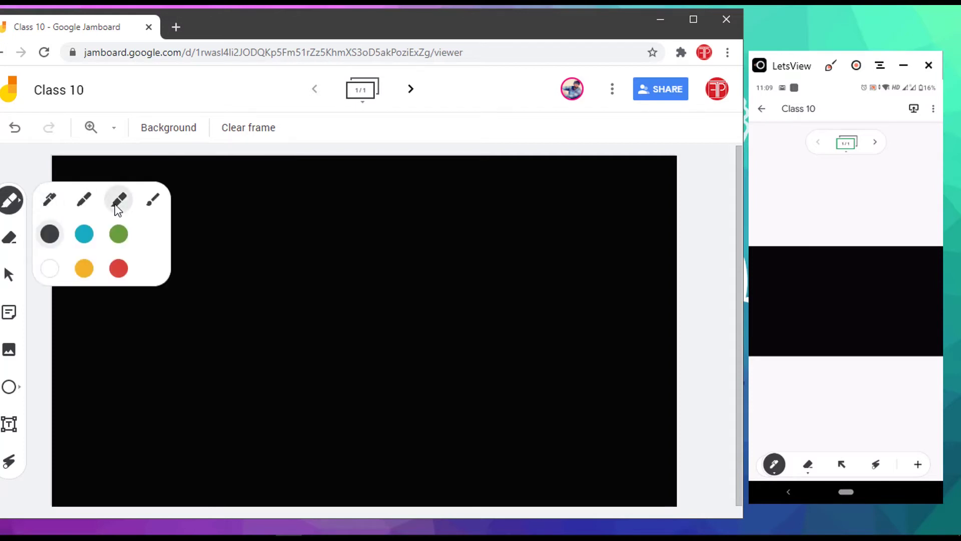
pyautogui.click(50, 272)
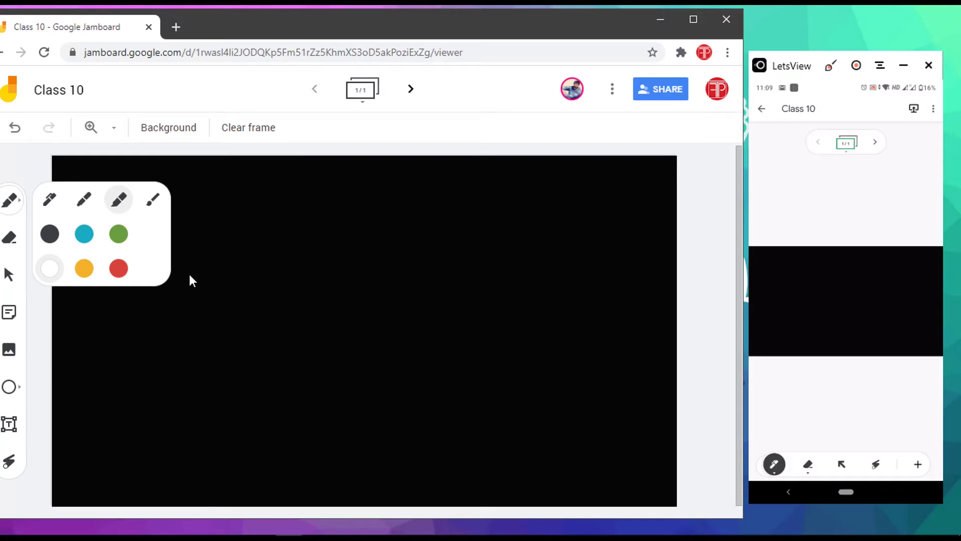
pyautogui.click(120, 143)
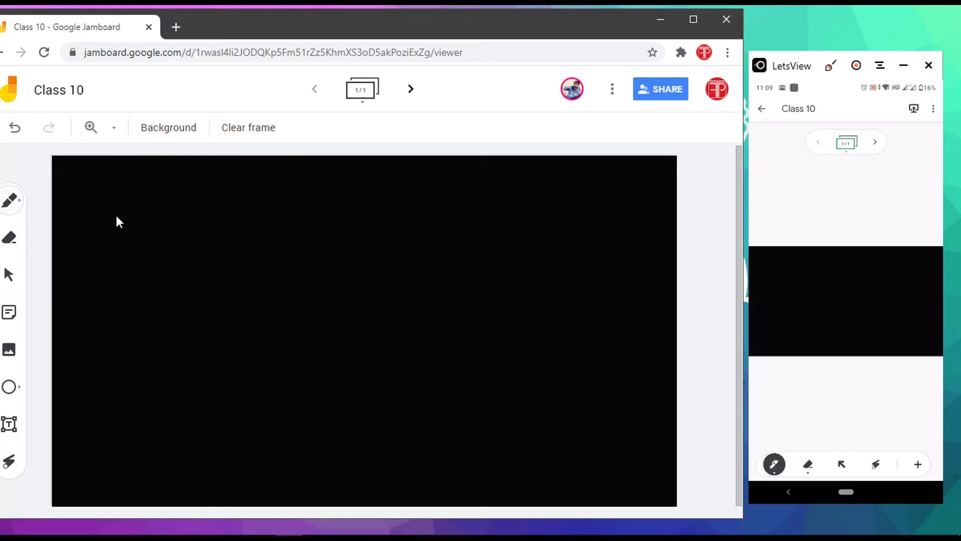
pyautogui.moveTo(120, 212)
pyautogui.mouseDown()
pyautogui.moveTo(120, 276)
pyautogui.moveTo(172, 251)
pyautogui.mouseUp()
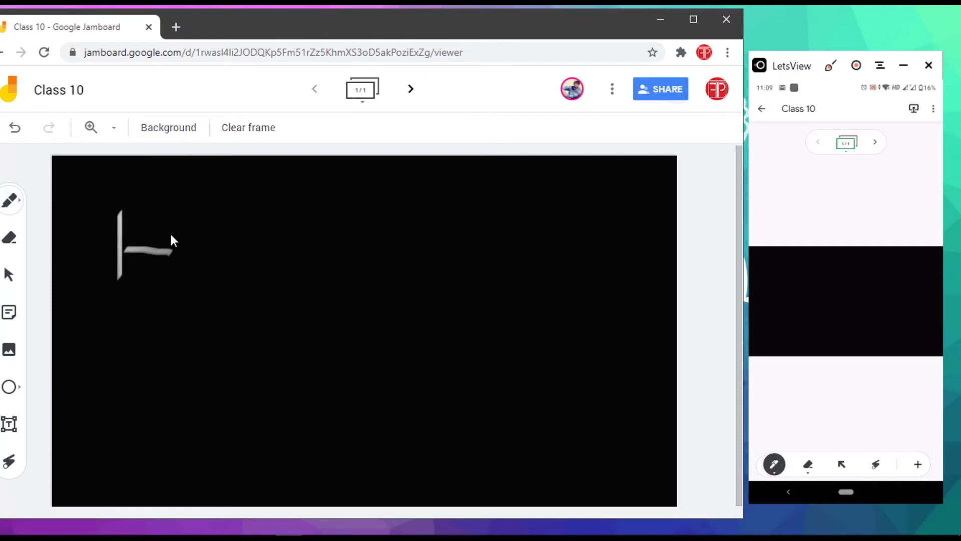
pyautogui.moveTo(171, 213)
pyautogui.mouseDown()
pyautogui.moveTo(171, 276)
pyautogui.moveTo(205, 206)
pyautogui.moveTo(217, 273)
pyautogui.moveTo(223, 255)
pyautogui.mouseUp()
pyautogui.moveTo(247, 214); pyautogui.dragTo(249, 286)
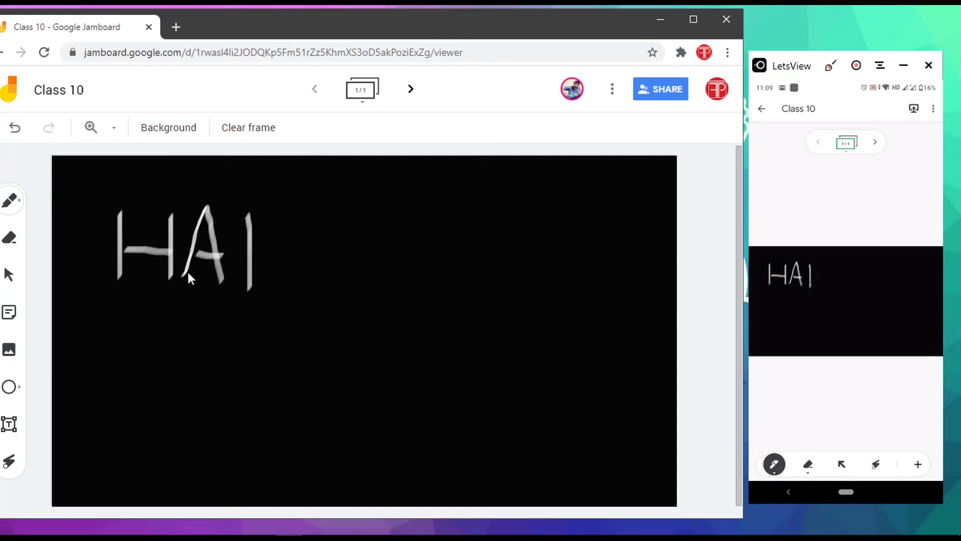
# Step: Underline the handwritten HAI with a red Highlighter stroke
pyautogui.moveTo(755, 238)
pyautogui.mouseDown()
pyautogui.moveTo(806, 301)
pyautogui.moveTo(960, 354)
pyautogui.moveTo(940, 361)
pyautogui.mouseUp()
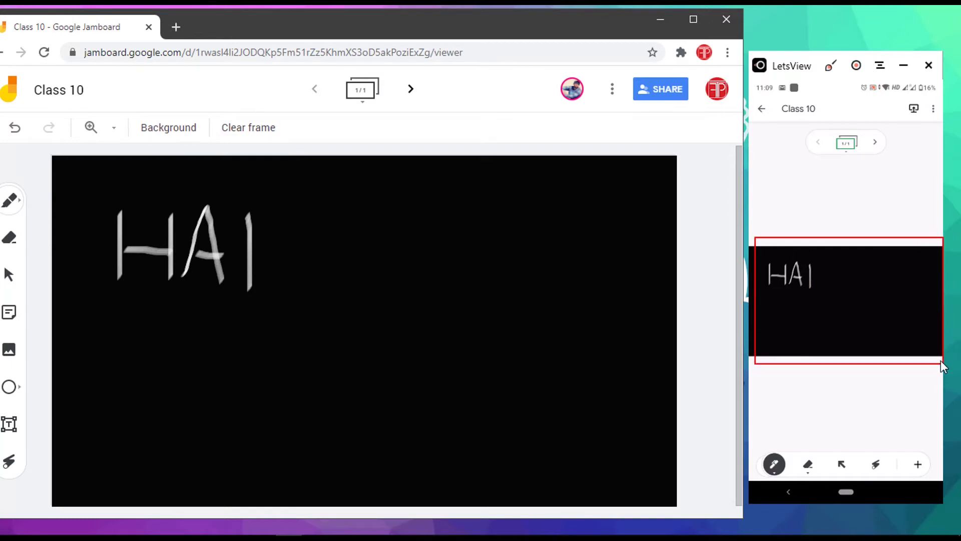
pyautogui.press('Escape')
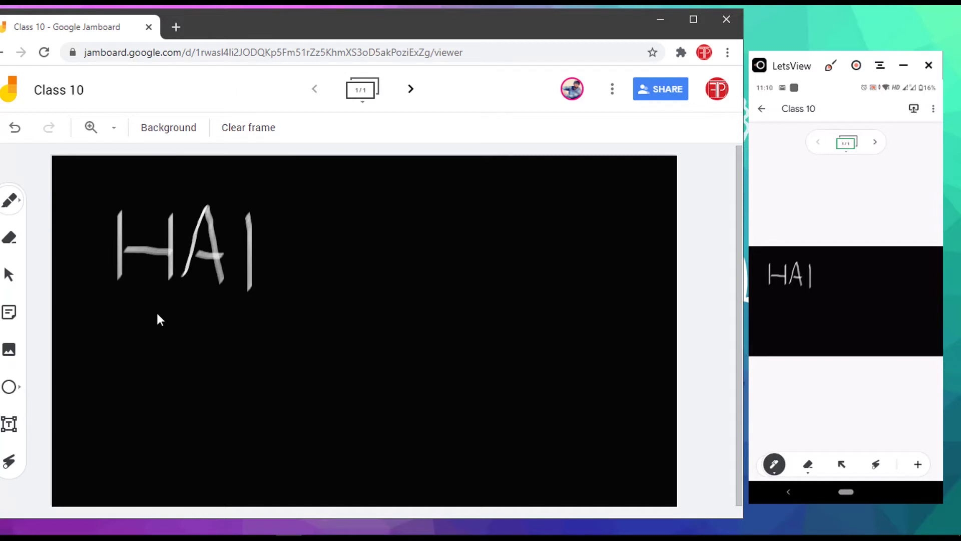
pyautogui.click(15, 203)
pyautogui.click(118, 269)
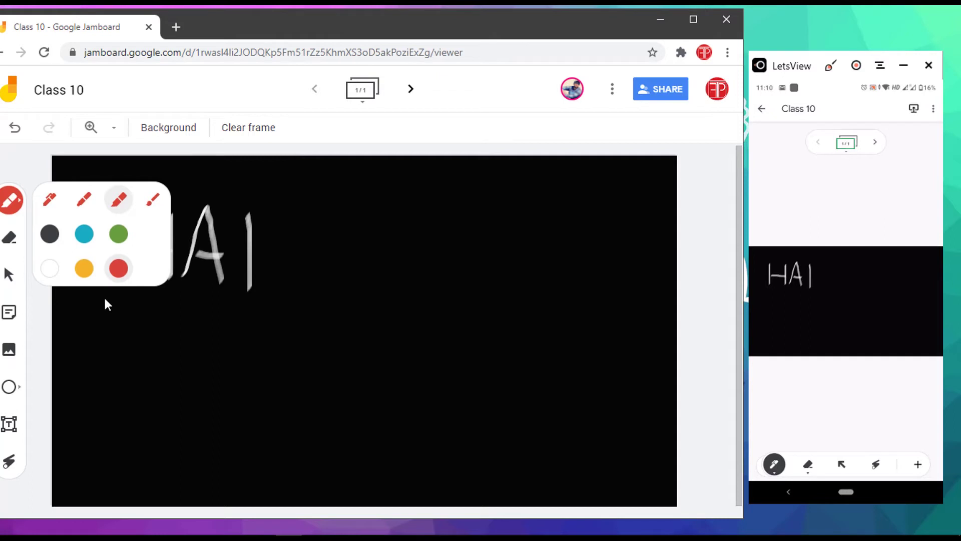
pyautogui.moveTo(80, 300); pyautogui.dragTo(287, 297)
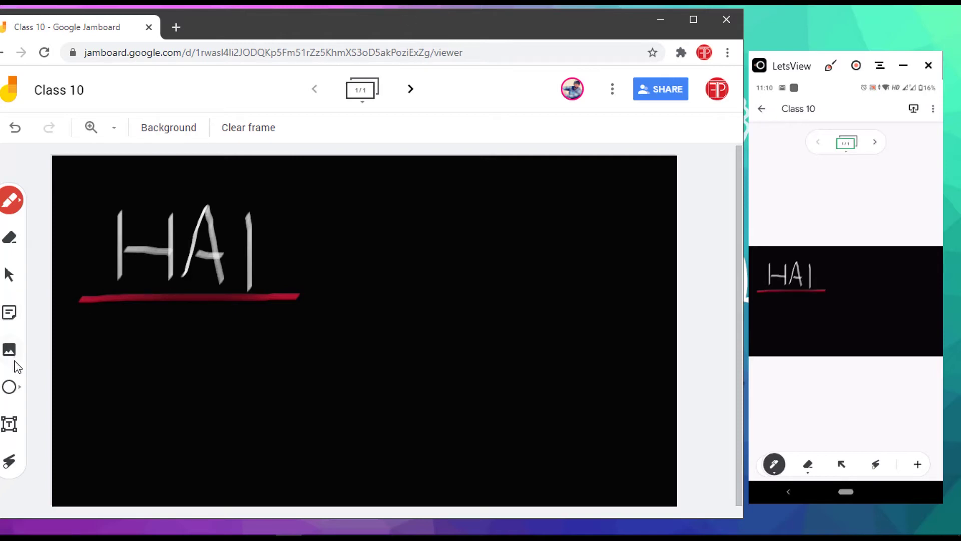
# Step: Add a light blue sticky note with the text DEMO to the frame
pyautogui.click(15, 319)
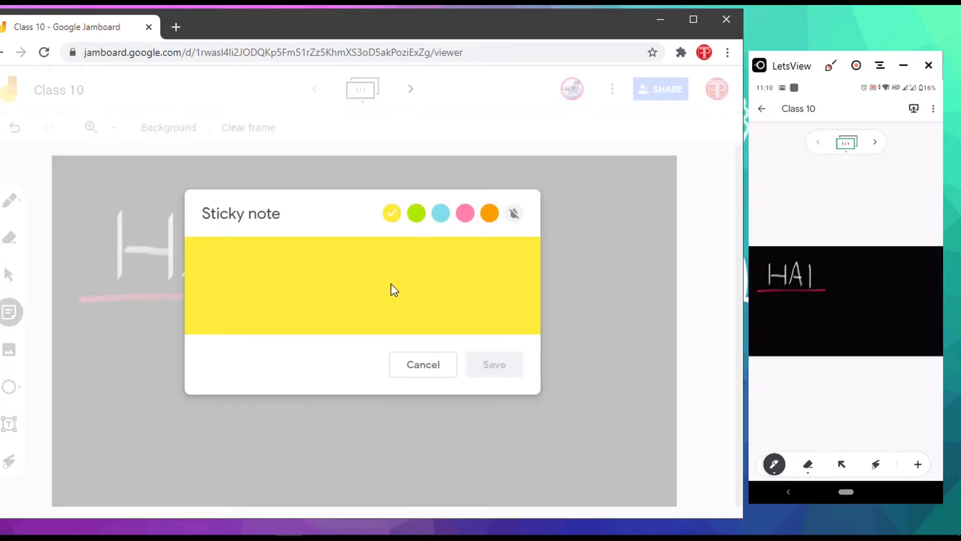
pyautogui.click(416, 213)
pyautogui.click(440, 213)
pyautogui.click(382, 285)
pyautogui.write('DEMO')
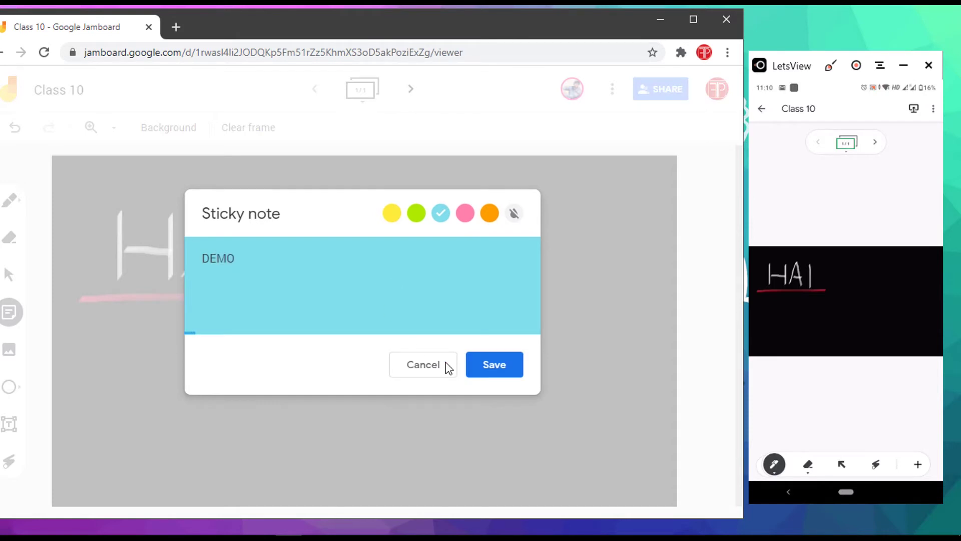
pyautogui.click(495, 364)
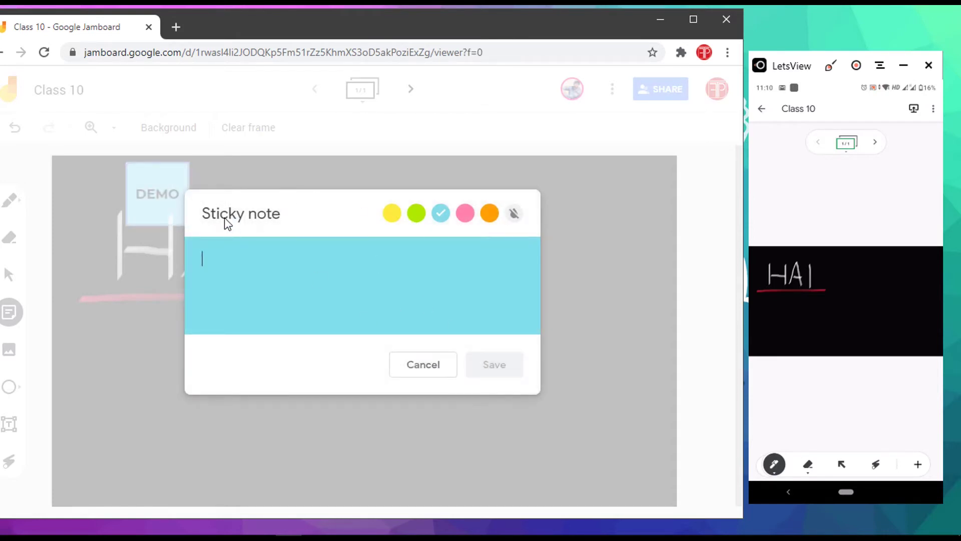
# Step: Move the DEMO sticky note to the upper-right area of the frame and enlarge it to about three times its width
pyautogui.click(423, 364)
pyautogui.moveTo(161, 185); pyautogui.dragTo(598, 211)
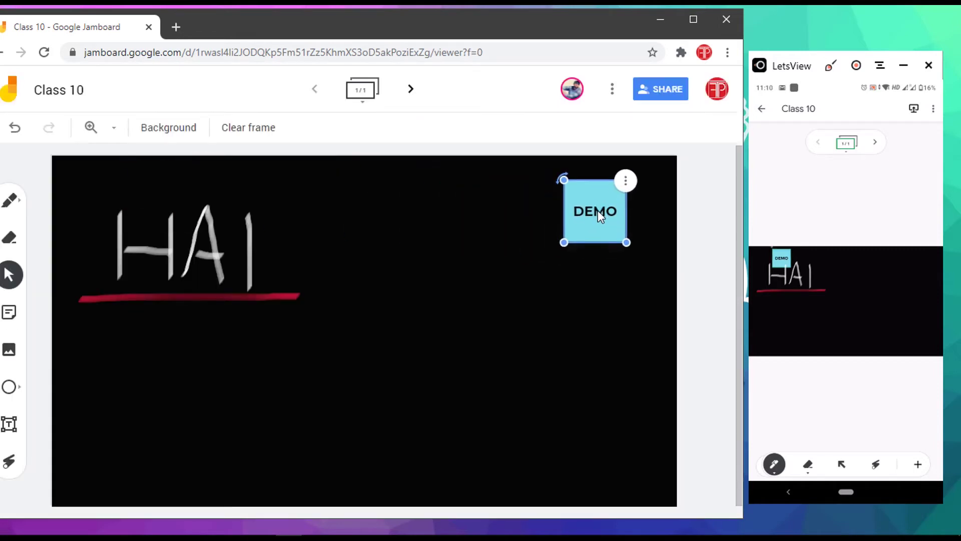
pyautogui.click(492, 194)
pyautogui.click(602, 227)
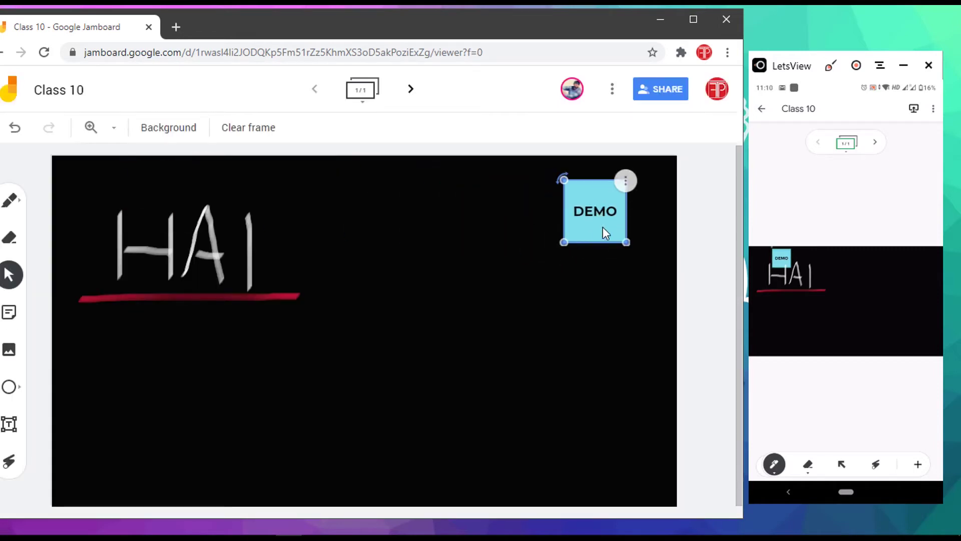
pyautogui.moveTo(565, 243); pyautogui.dragTo(418, 367)
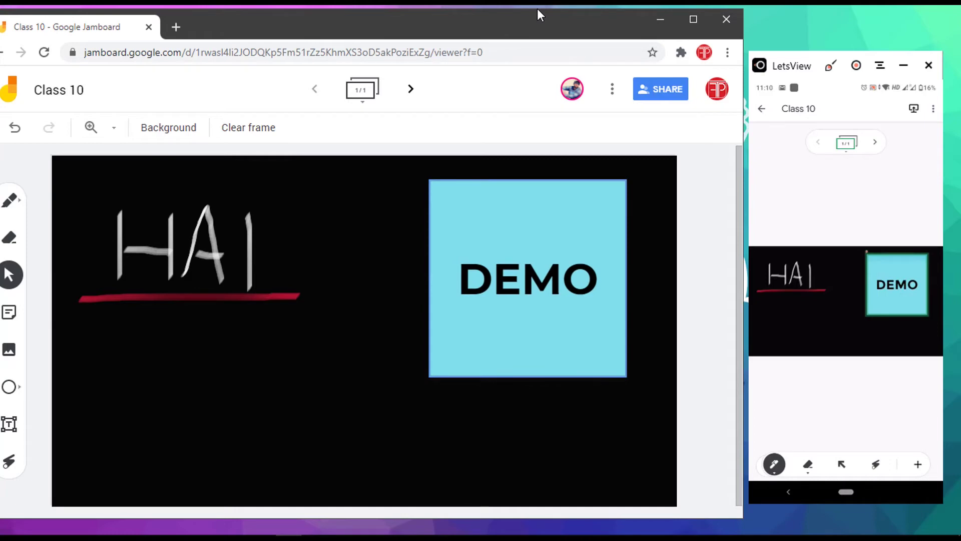
# Step: Duplicate the enlarged DEMO sticky note and place the copy in the lower middle of the frame, overlapping the original's corner
pyautogui.click(561, 243)
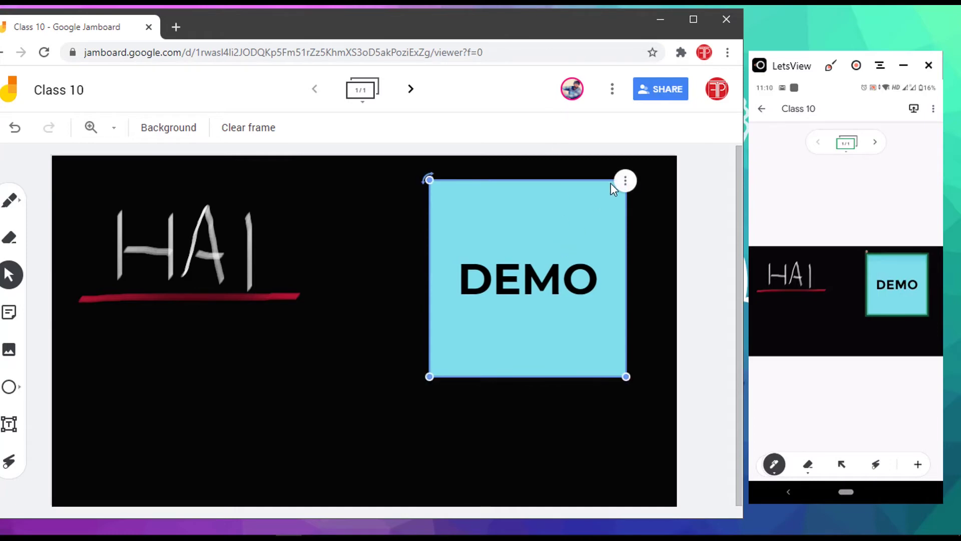
pyautogui.click(624, 179)
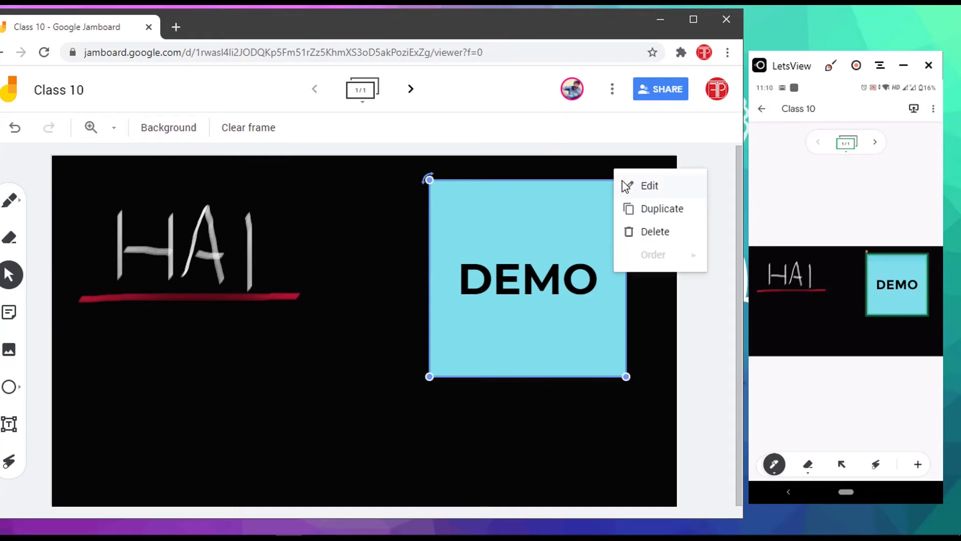
pyautogui.click(649, 214)
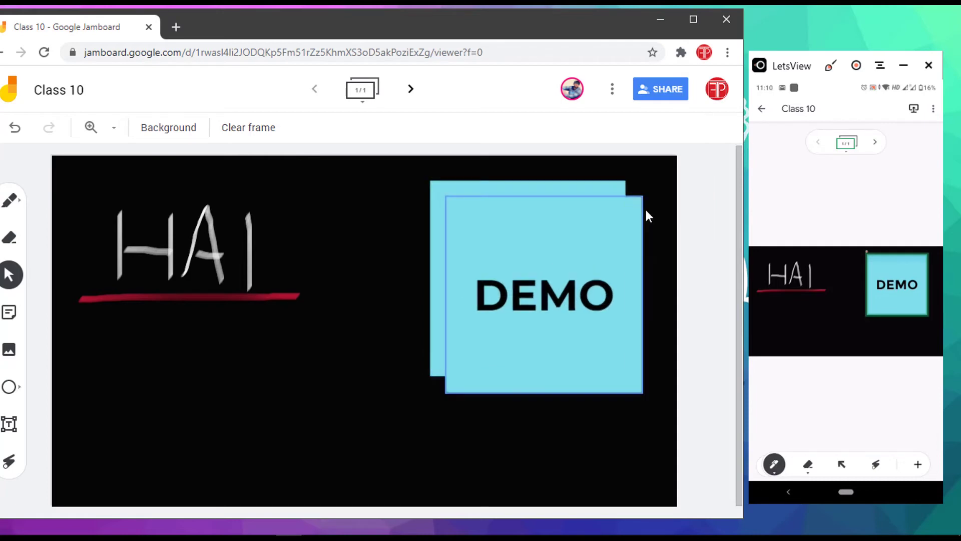
pyautogui.moveTo(510, 325); pyautogui.dragTo(376, 408)
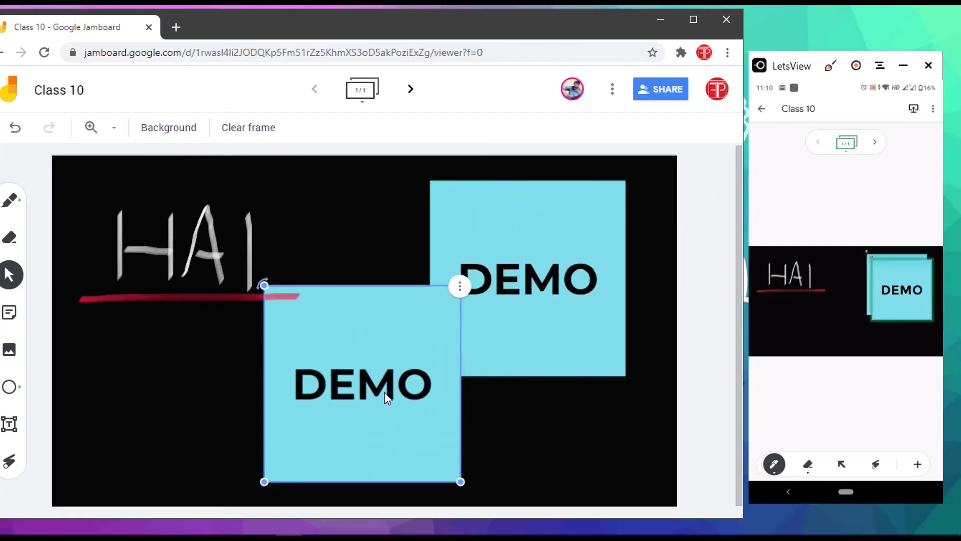
# Step: Change the colour of the duplicated DEMO sticky note to Green and save it
pyautogui.click(459, 285)
pyautogui.click(470, 289)
pyautogui.click(416, 213)
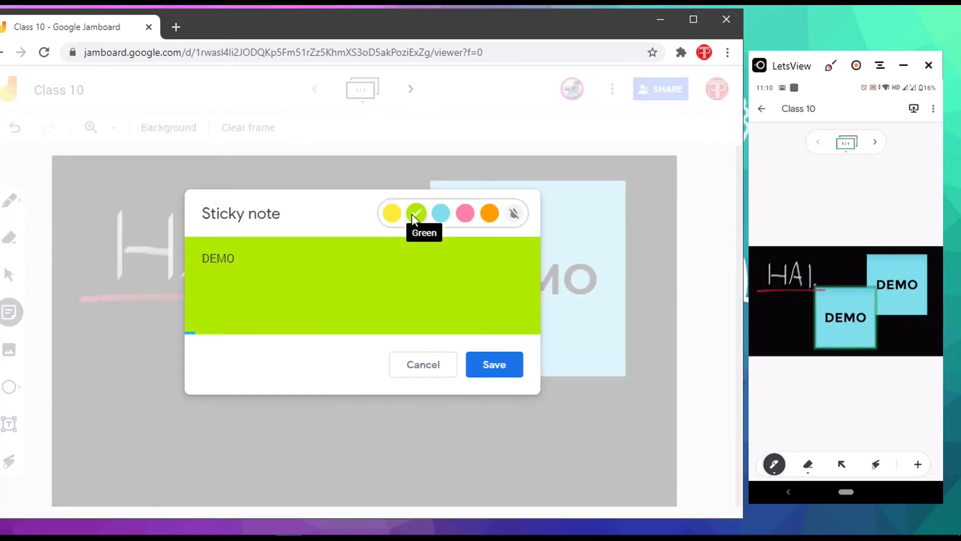
pyautogui.click(491, 360)
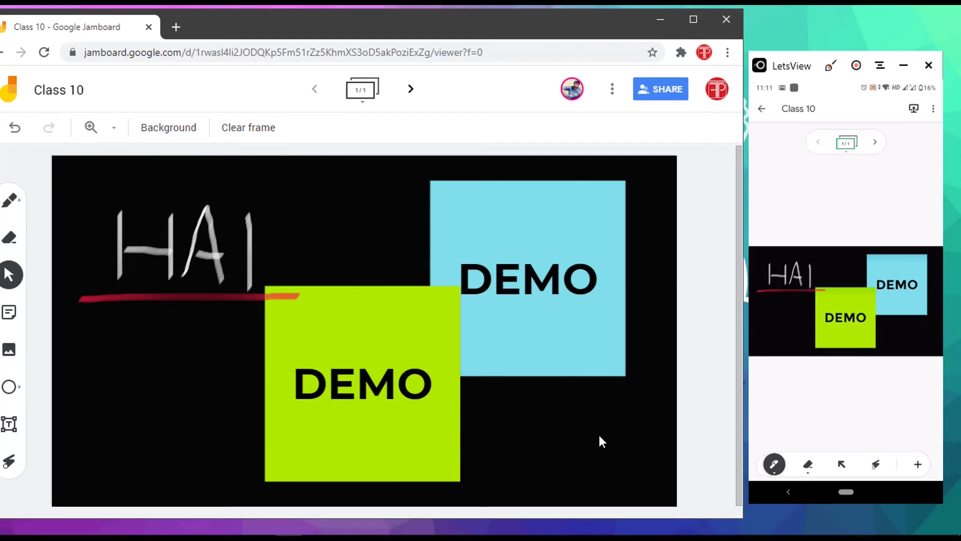
# Step: Delete the green DEMO sticky note from the frame
pyautogui.click(451, 298)
pyautogui.click(458, 285)
pyautogui.click(482, 338)
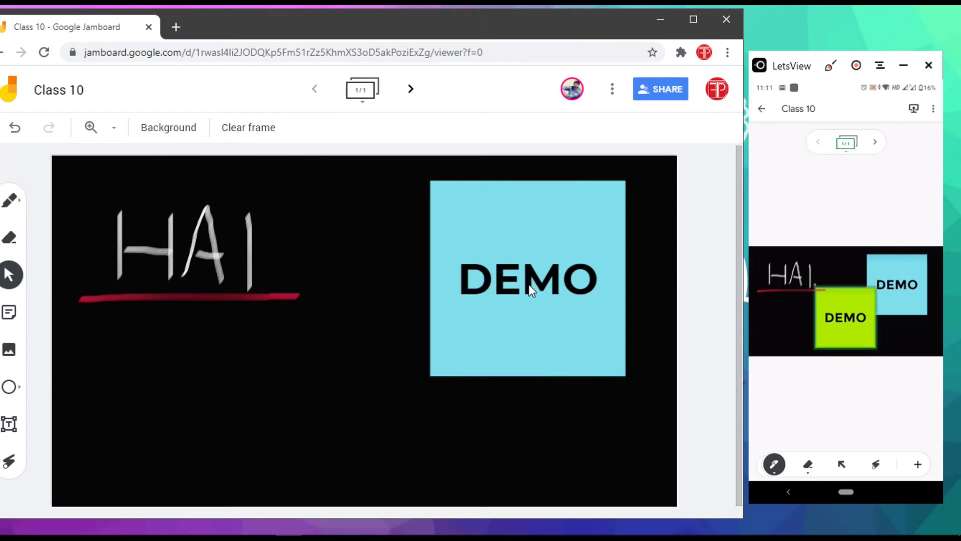
# Step: Start adding an image to the frame and search Google Image Search for JAMBOARD
pyautogui.click(15, 354)
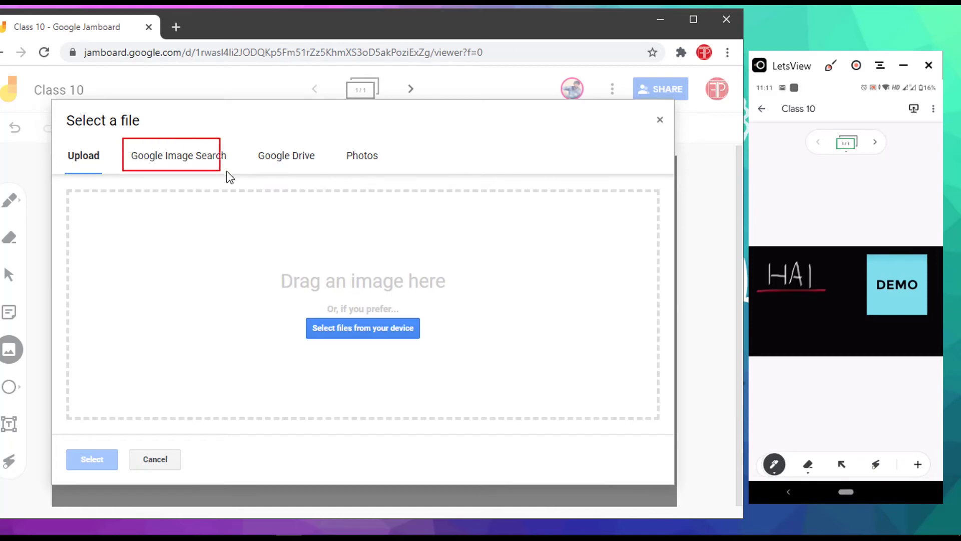
pyautogui.click(201, 161)
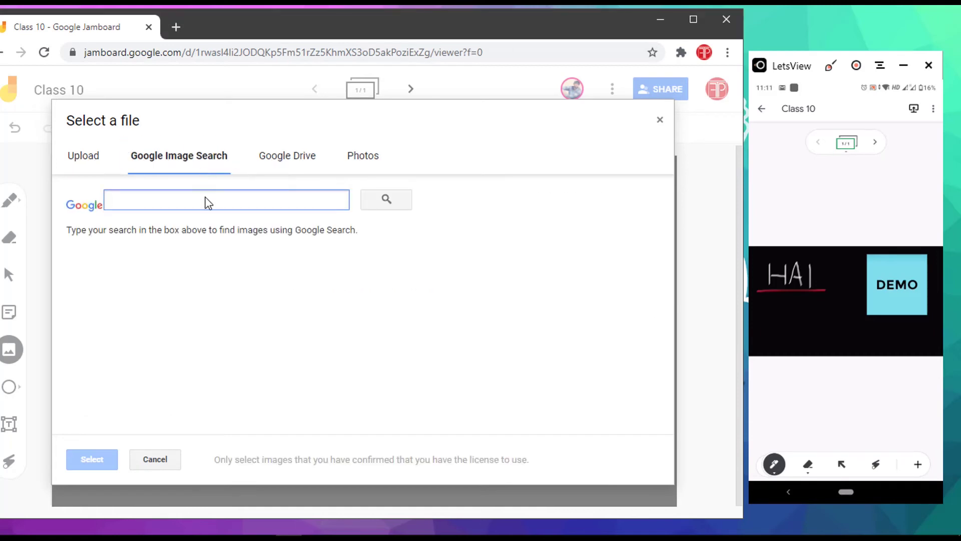
pyautogui.write('JAMB')
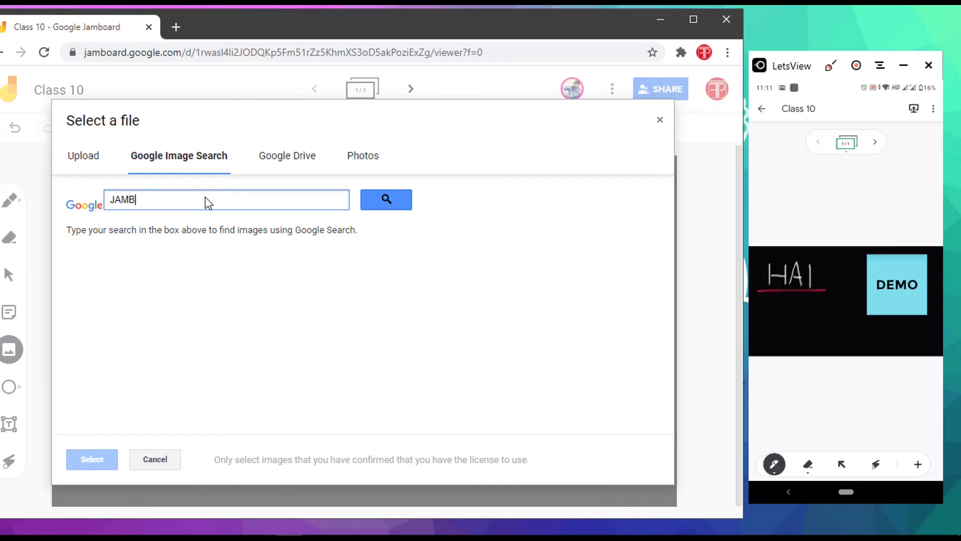
pyautogui.write('OARD')
pyautogui.click(394, 195)
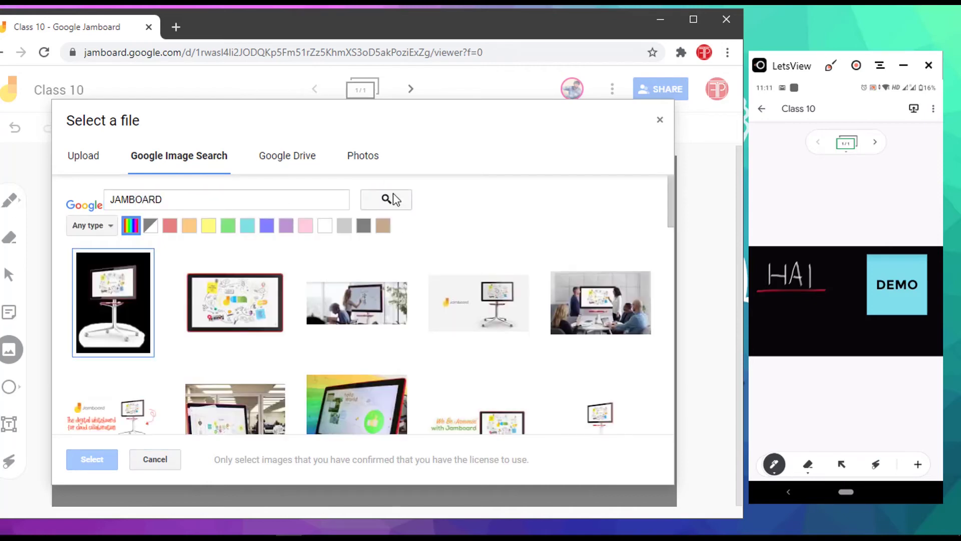
# Step: Insert the close-up photo of a Jamboard showing a green thumbs-up and move it below HAI, clear of the DEMO note
pyautogui.scroll(-2, 408, 299)
pyautogui.click(370, 373)
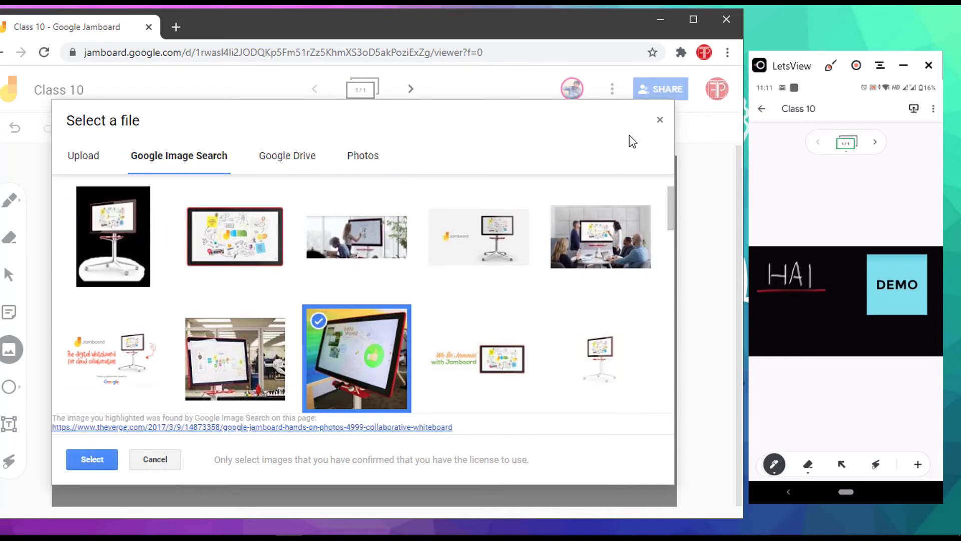
pyautogui.click(96, 459)
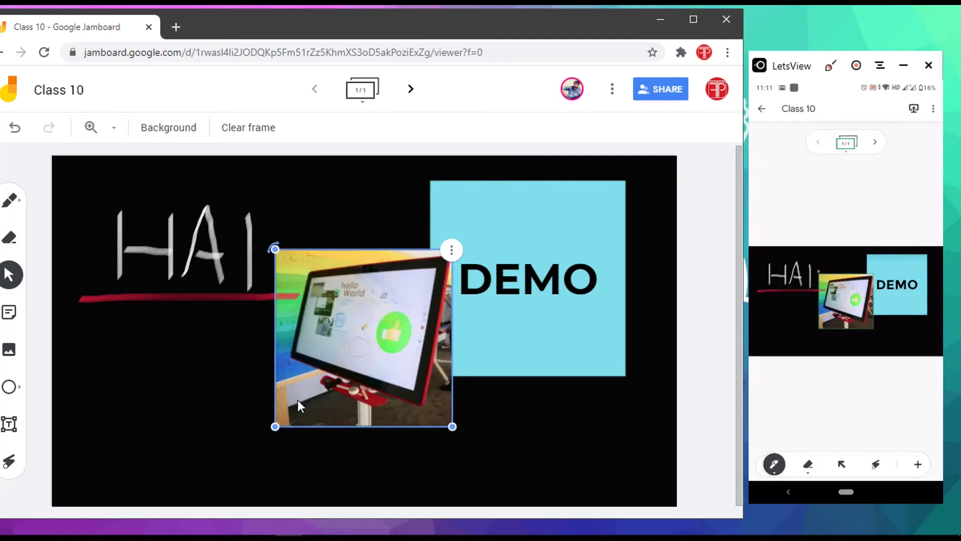
pyautogui.moveTo(291, 421); pyautogui.dragTo(345, 348)
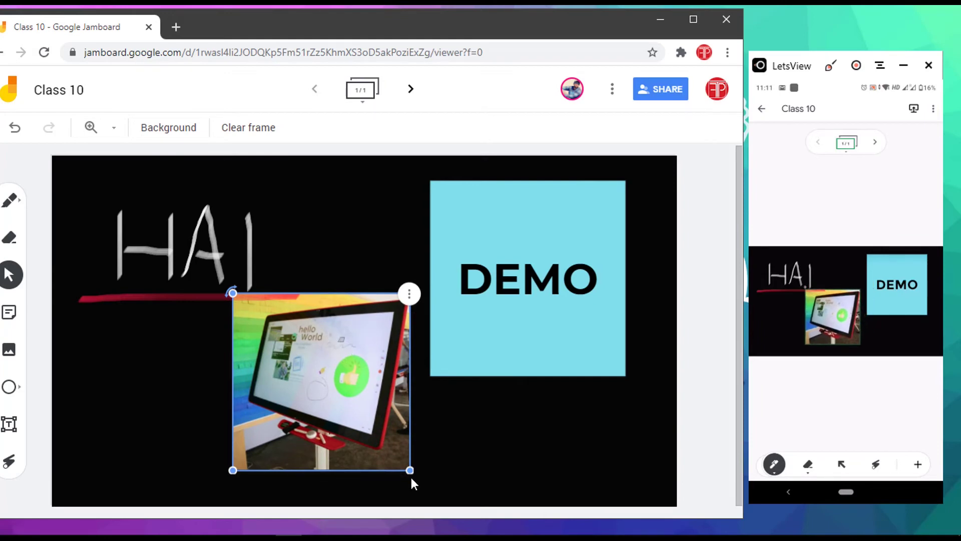
# Step: Trace over the inserted Jamboard photo with the Laser tool and clear everything from the frame
pyautogui.click(12, 463)
pyautogui.moveTo(283, 332)
pyautogui.mouseDown()
pyautogui.moveTo(262, 404)
pyautogui.moveTo(365, 434)
pyautogui.mouseUp()
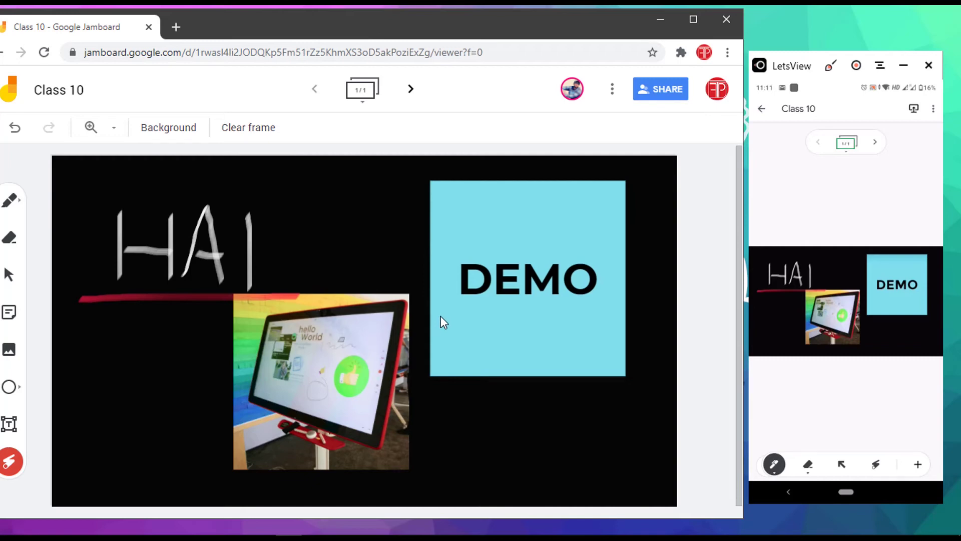
pyautogui.moveTo(218, 112)
pyautogui.mouseDown()
pyautogui.moveTo(311, 169)
pyautogui.moveTo(312, 148)
pyautogui.mouseUp()
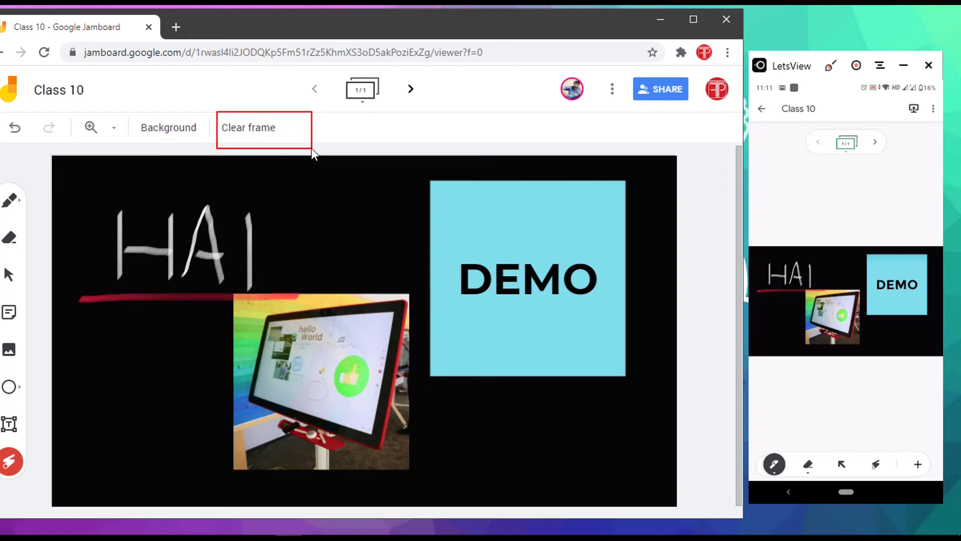
pyautogui.click(267, 130)
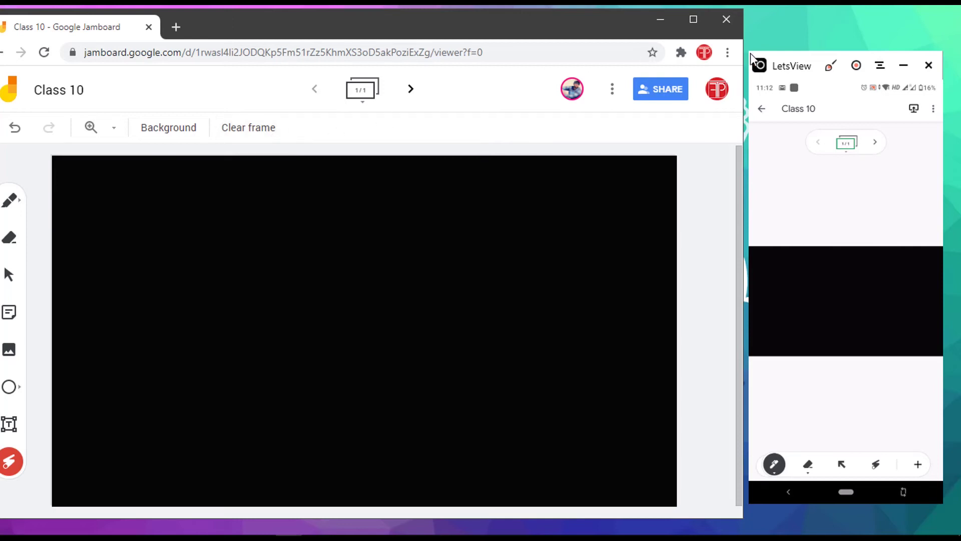
pyautogui.moveTo(751, 164); pyautogui.dragTo(942, 472)
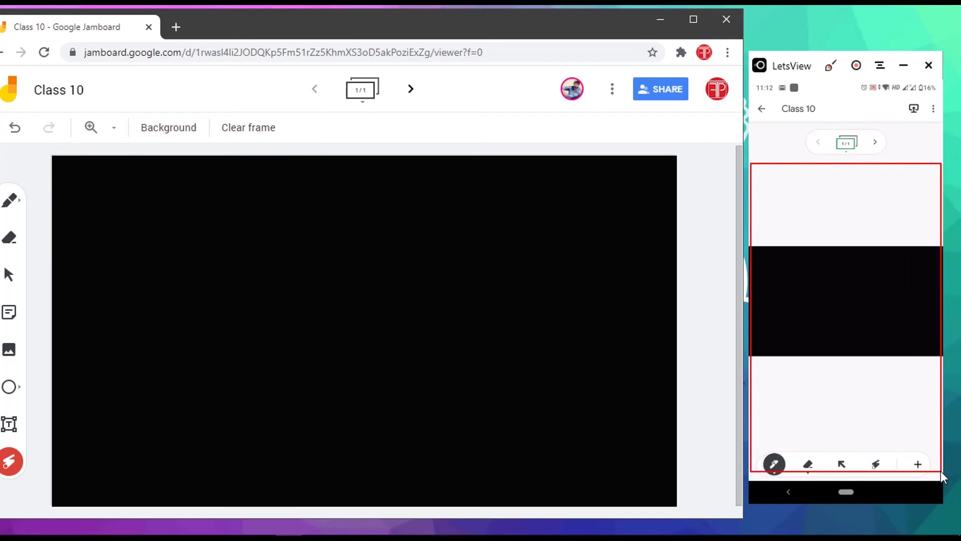
pyautogui.press('Escape')
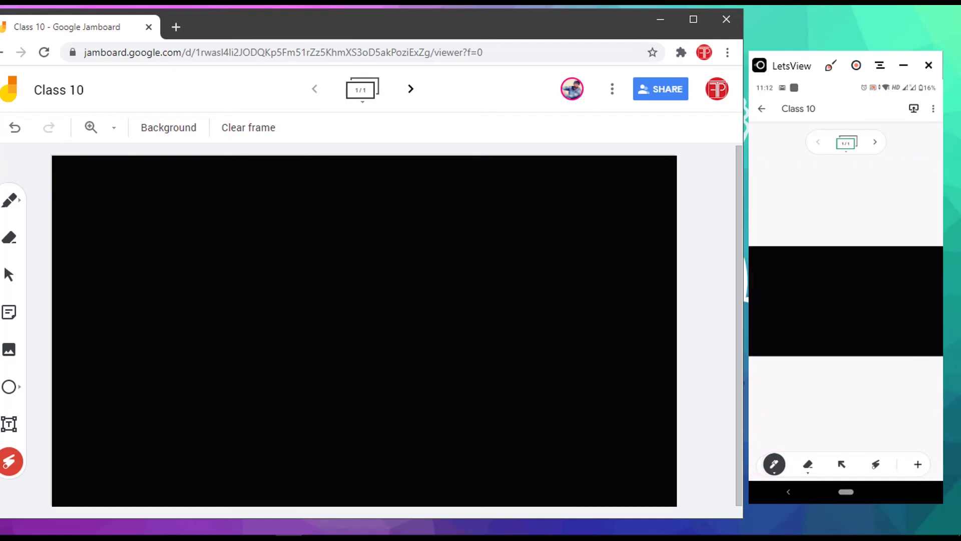